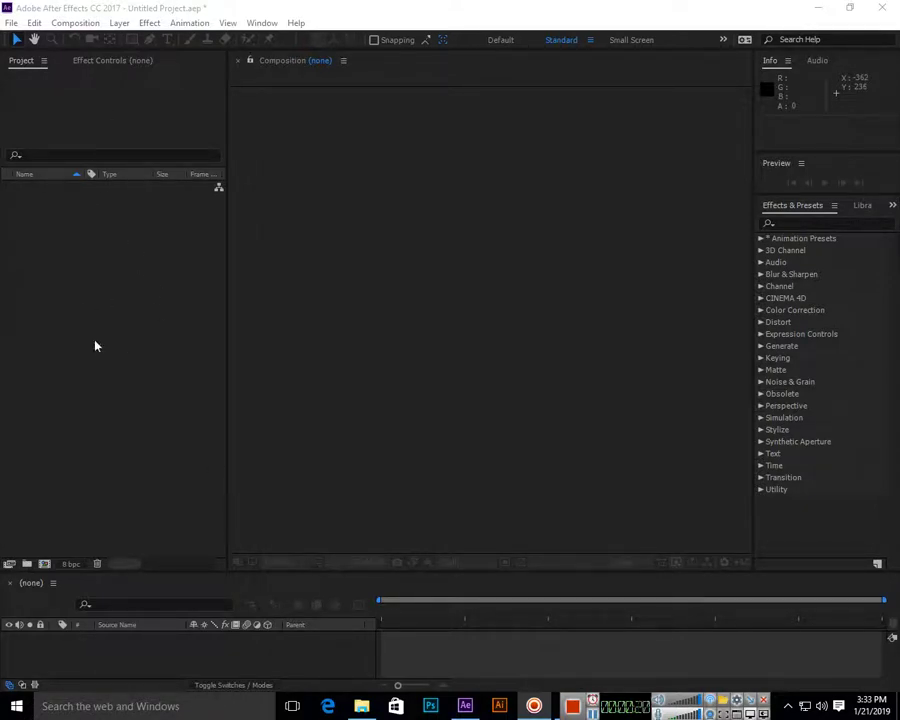
- Import Girl.jpeg from Downloads into the project and enlarge the timeline panel
{"action": "double_click", "coordinate": [81, 255]}
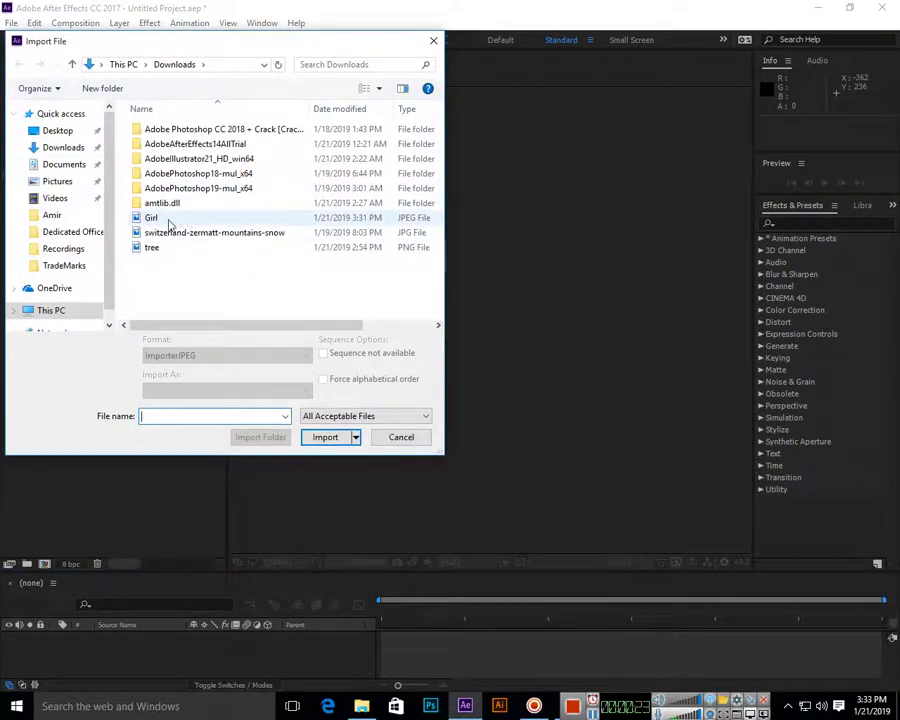
{"action": "double_click", "coordinate": [168, 221]}
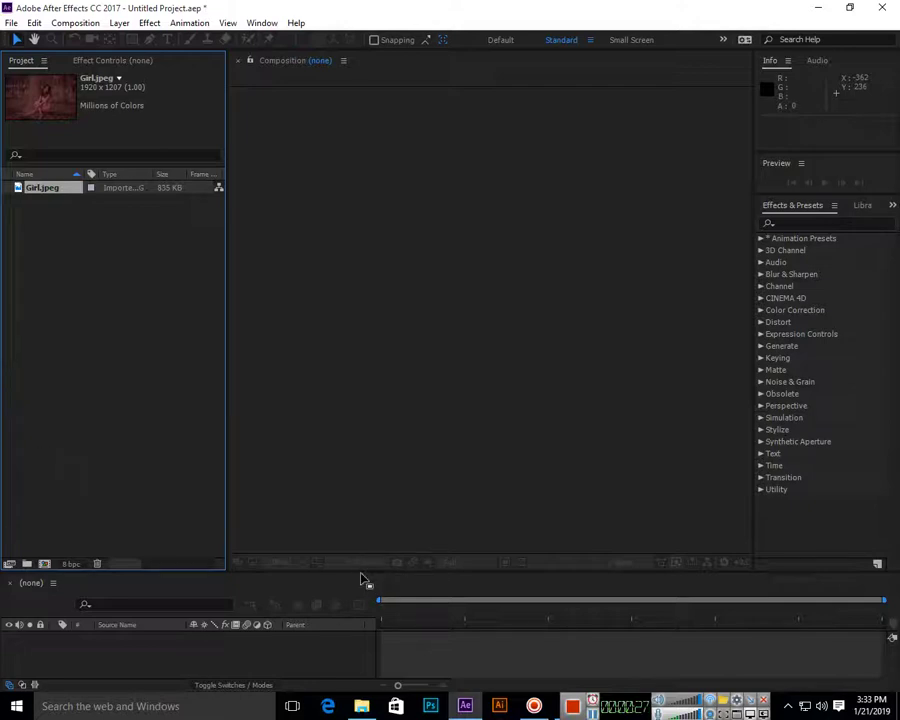
{"action": "left_click_drag", "start_coordinate": [364, 578], "coordinate": [335, 500]}
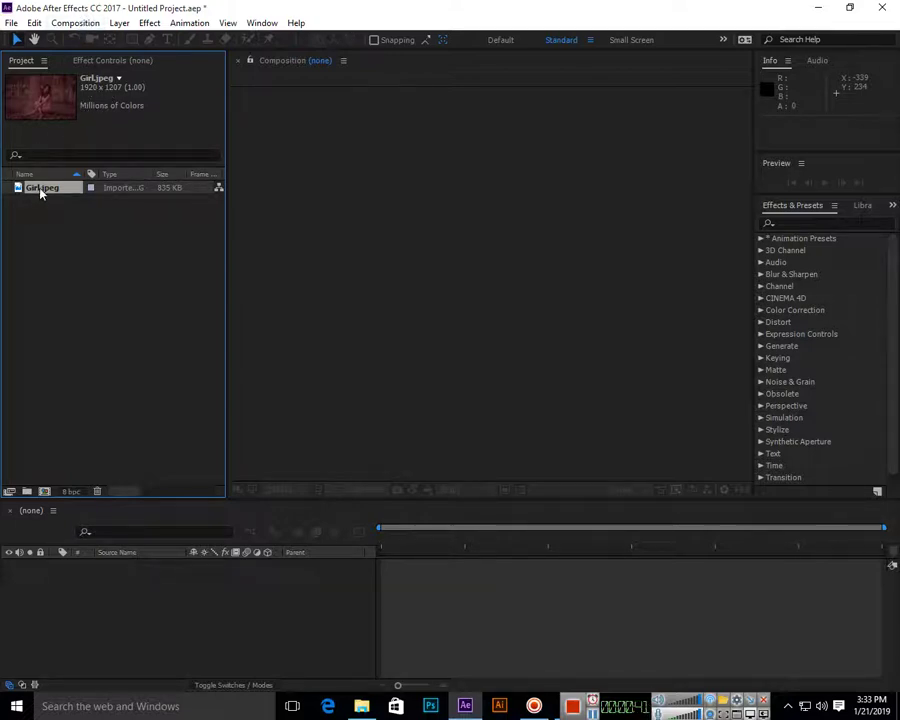
- Drag Girl.jpeg onto the new-composition icon to create the 1920 x 1207 Girl composition
{"action": "left_click_drag", "start_coordinate": [41, 193], "coordinate": [44, 495]}
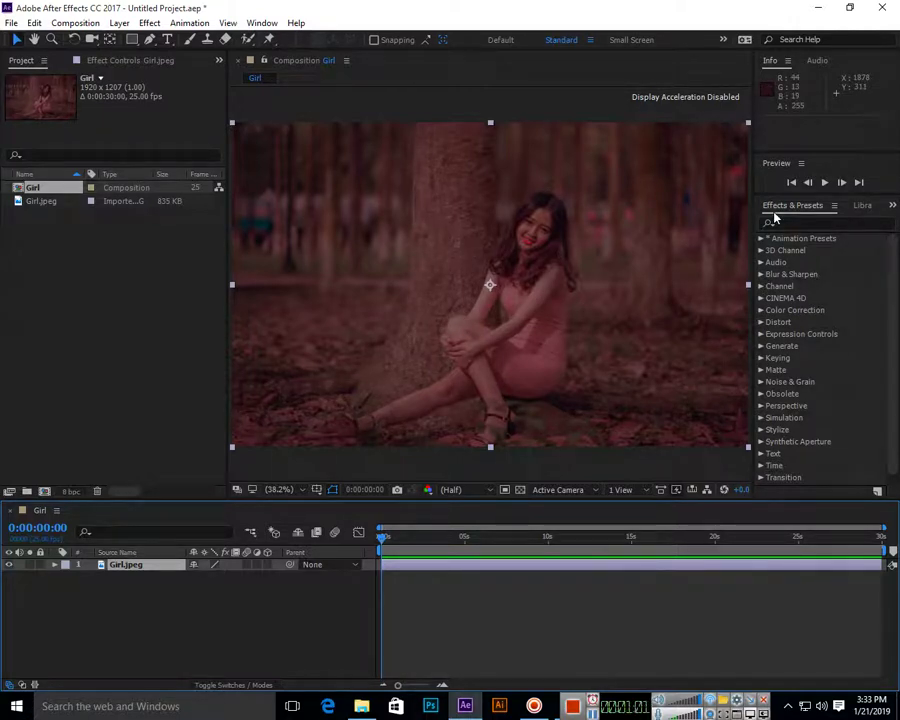
- Drag CC Rainfall from the Simulation effects onto the Girl layer and preview the rain
{"action": "left_click", "coordinate": [761, 417]}
{"action": "scroll", "coordinate": [866, 416], "scroll_direction": "down", "scroll_amount": 3}
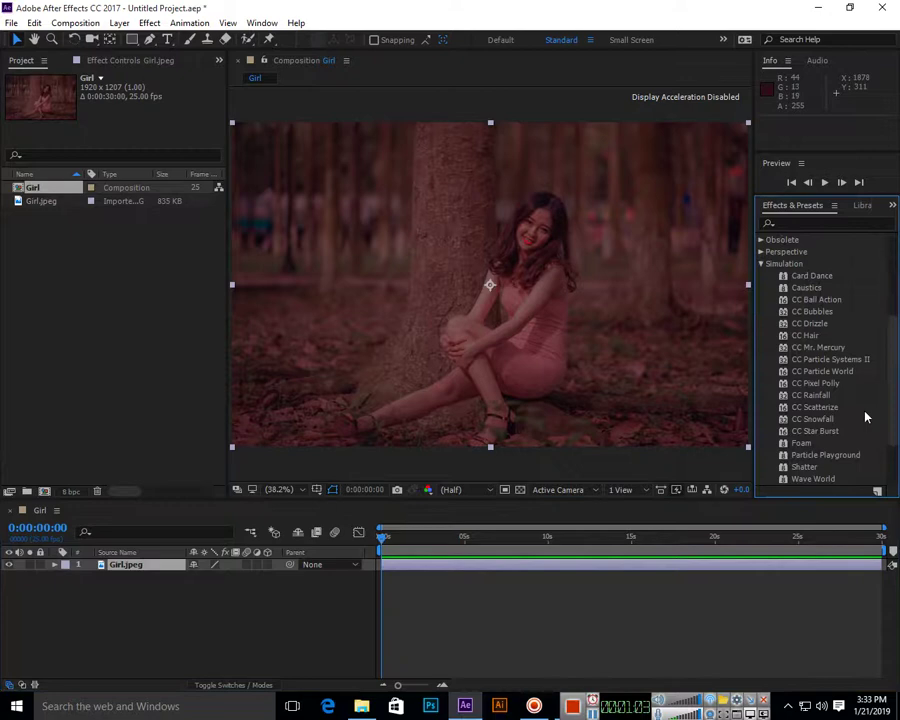
{"action": "scroll", "coordinate": [883, 389], "scroll_direction": "down", "scroll_amount": 1}
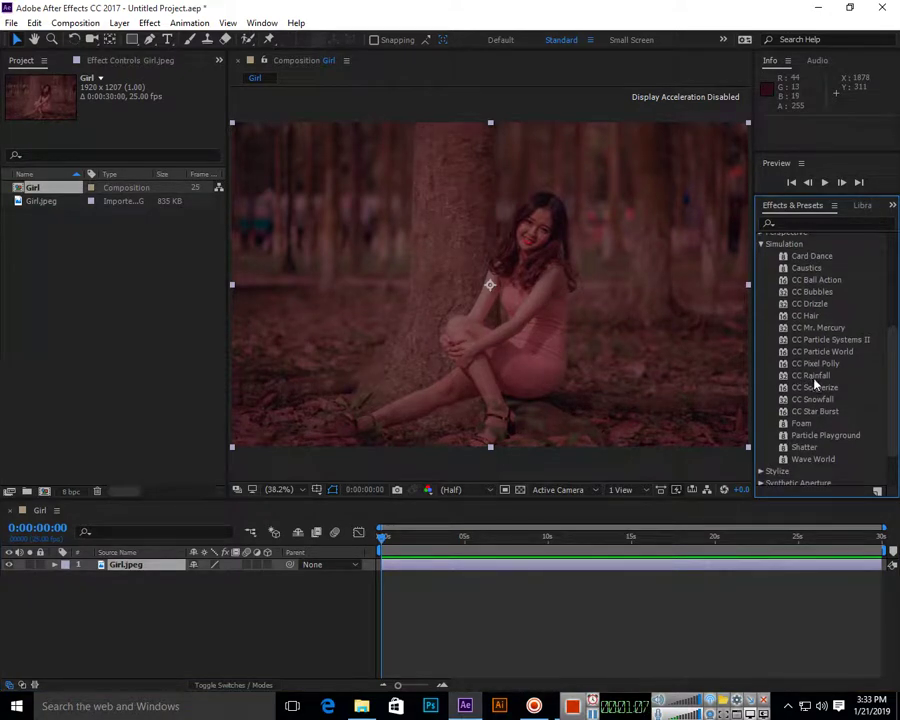
{"action": "left_click_drag", "start_coordinate": [816, 378], "coordinate": [438, 277]}
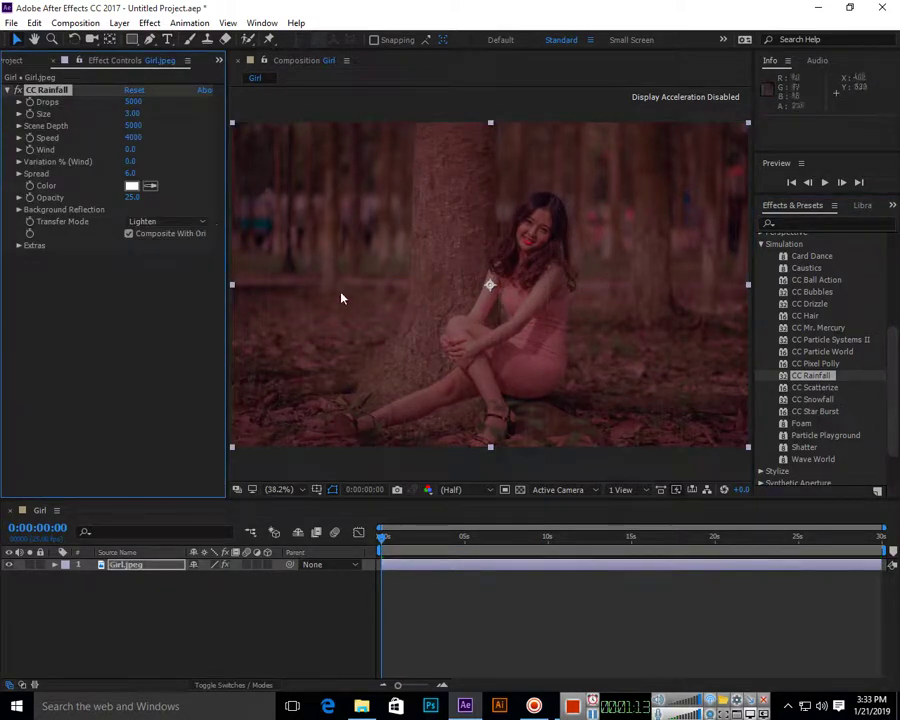
{"action": "key", "text": "space"}
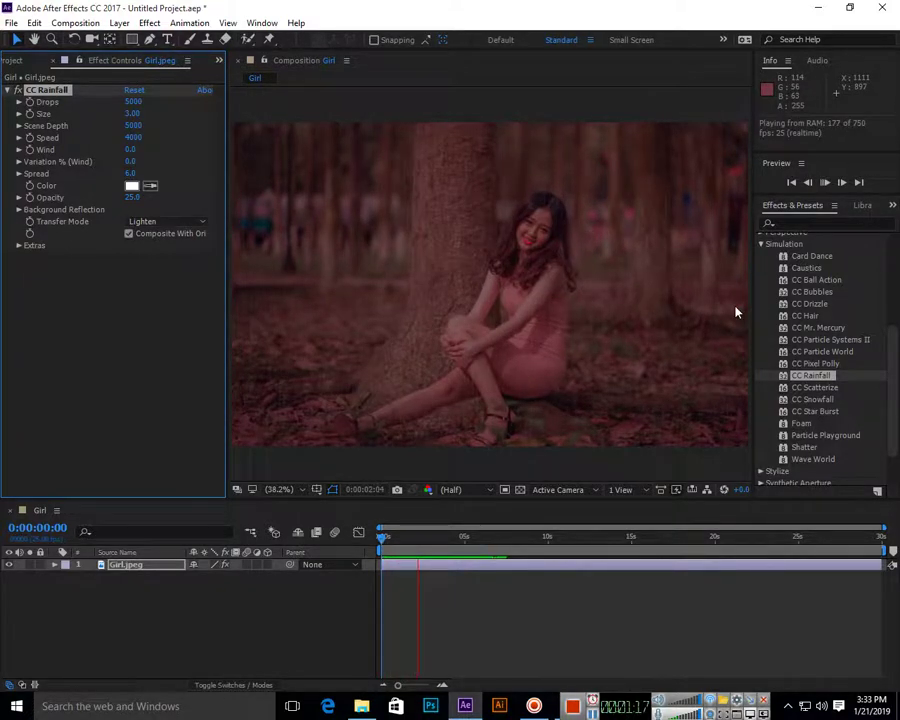
{"action": "key", "text": "space"}
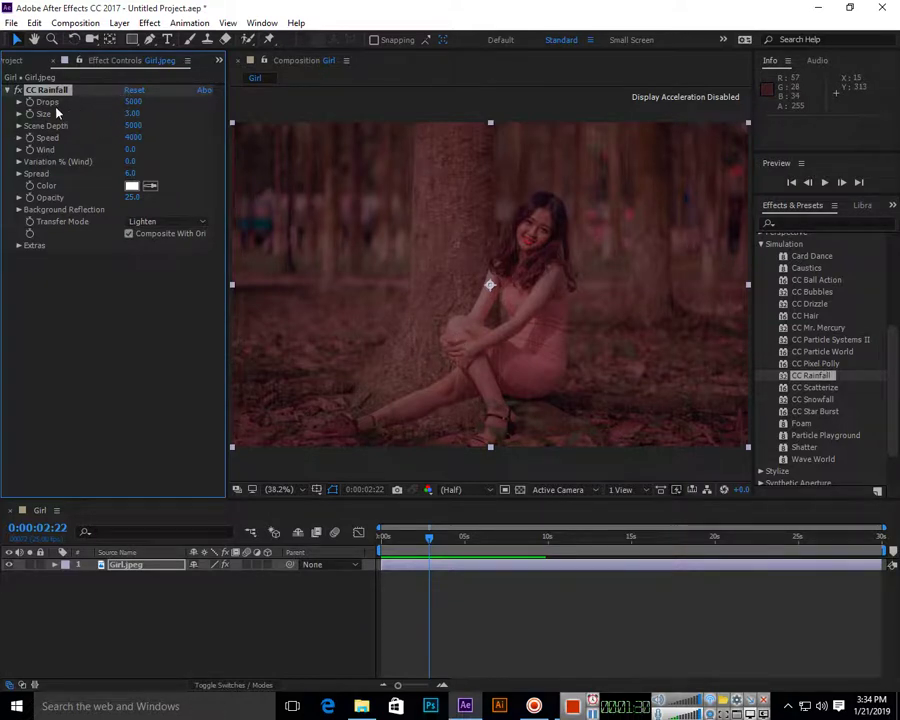
- Scrub CC Rainfall Drops up, Size to about 5.5 and Scene Depth to 5940, previewing
{"action": "left_click_drag", "start_coordinate": [132, 102], "coordinate": [168, 92]}
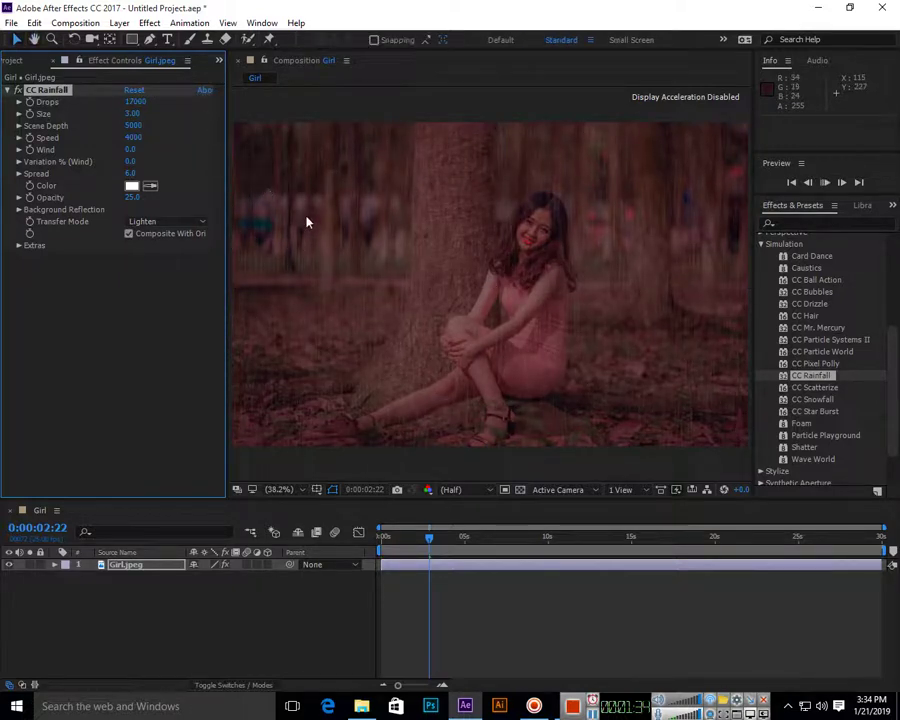
{"action": "key", "text": "space"}
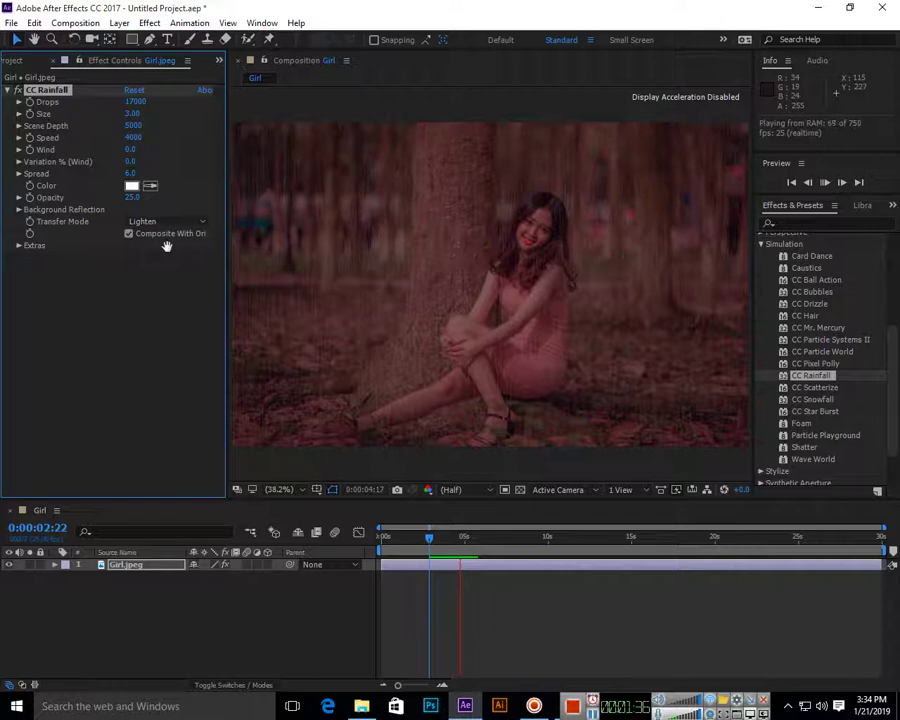
{"action": "left_click_drag", "start_coordinate": [130, 114], "coordinate": [292, 114]}
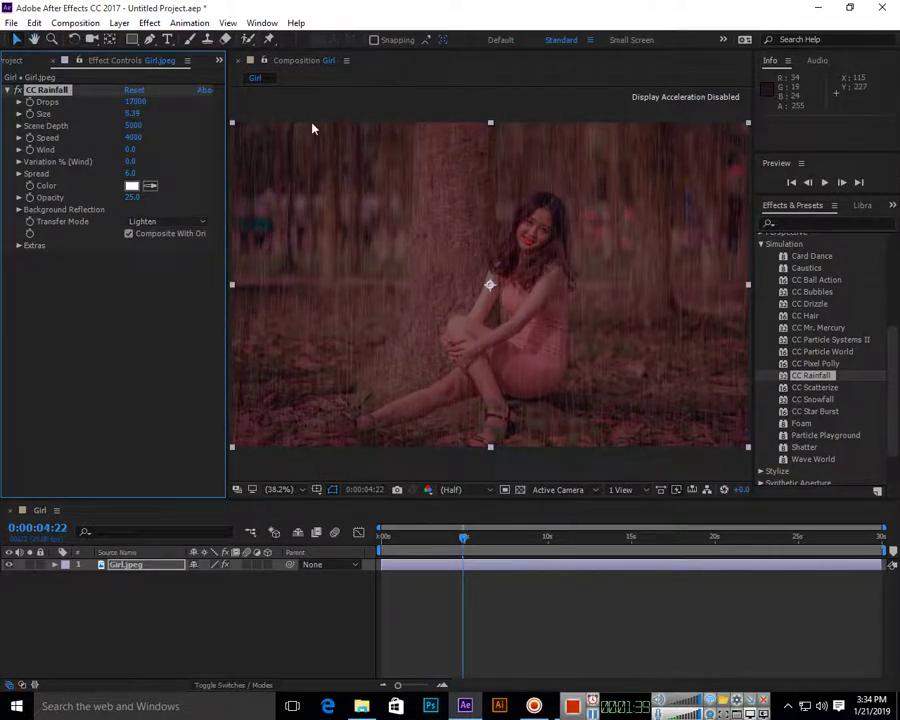
{"action": "key", "text": "space"}
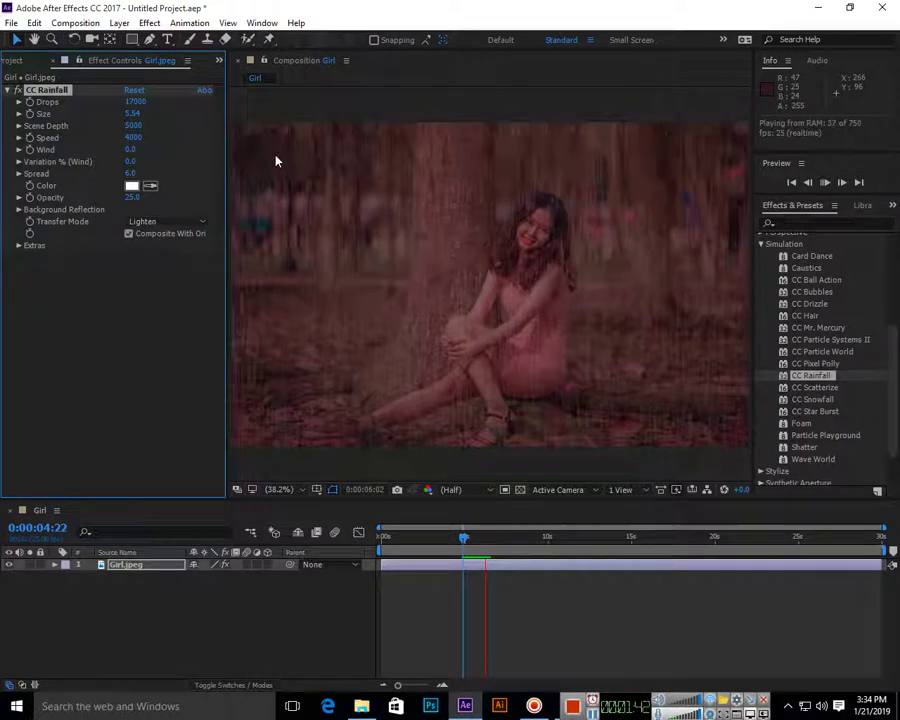
{"action": "key", "text": "space"}
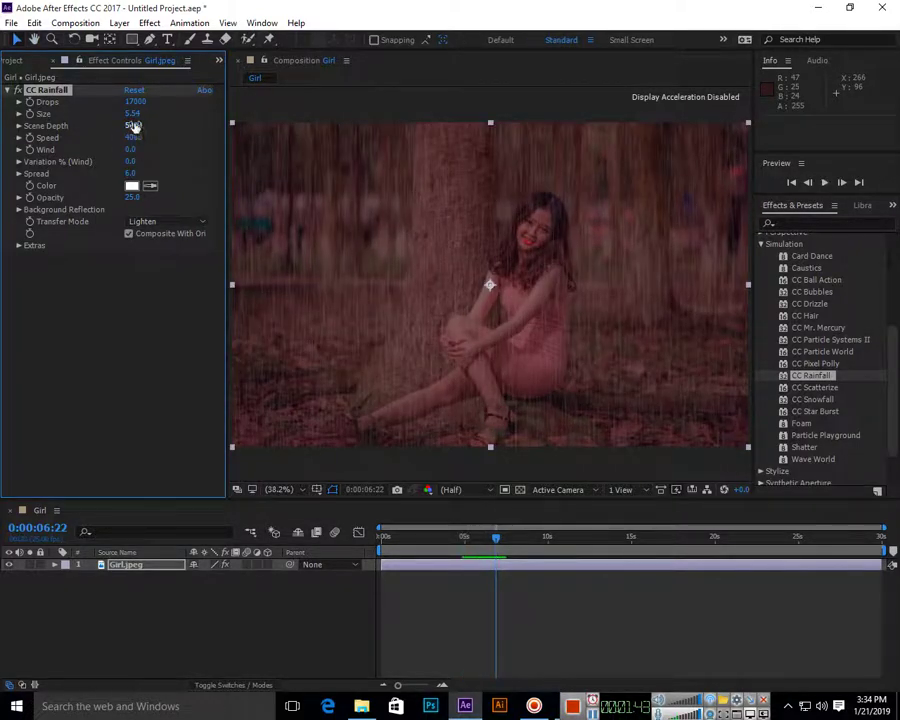
{"action": "left_click_drag", "start_coordinate": [134, 126], "coordinate": [180, 122]}
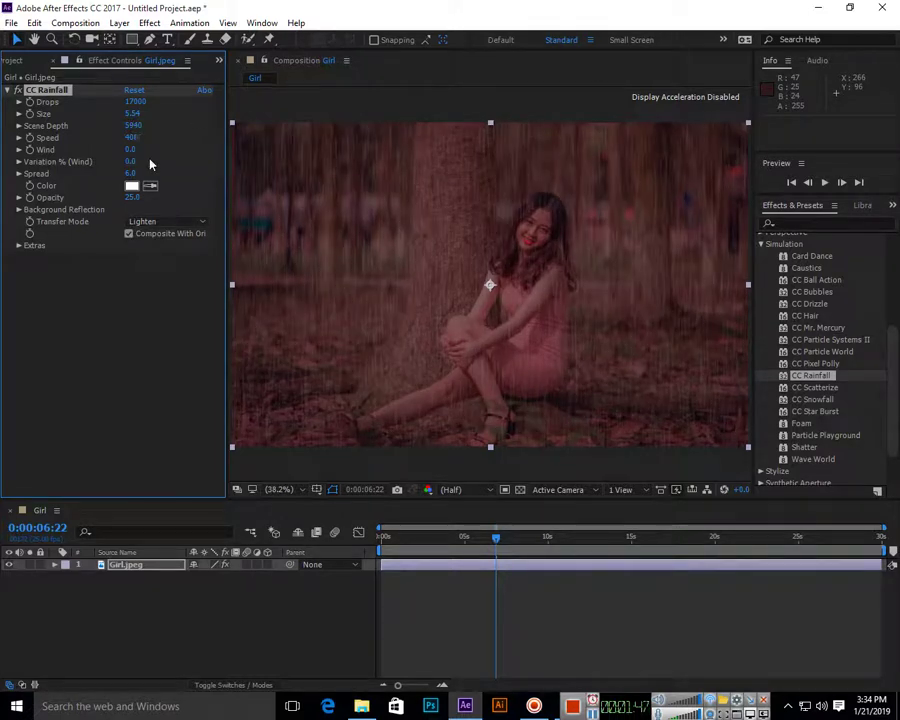
- Set the rain Speed to 7000 and Drops to 10000, previewing the faster rain
{"action": "left_click", "coordinate": [132, 137]}
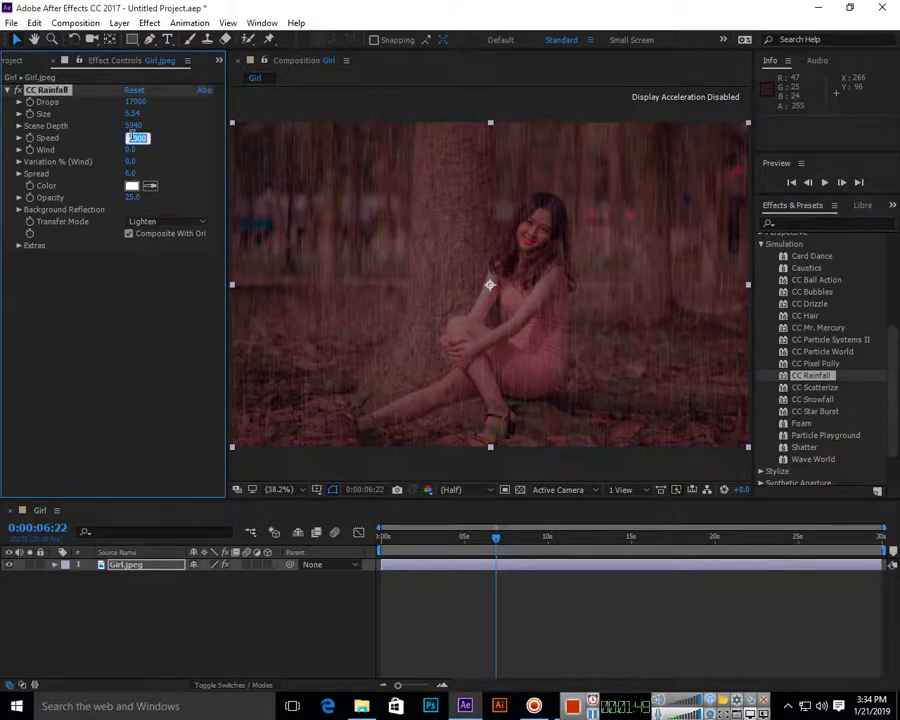
{"action": "type", "text": "70"}
{"action": "key", "text": "Return"}
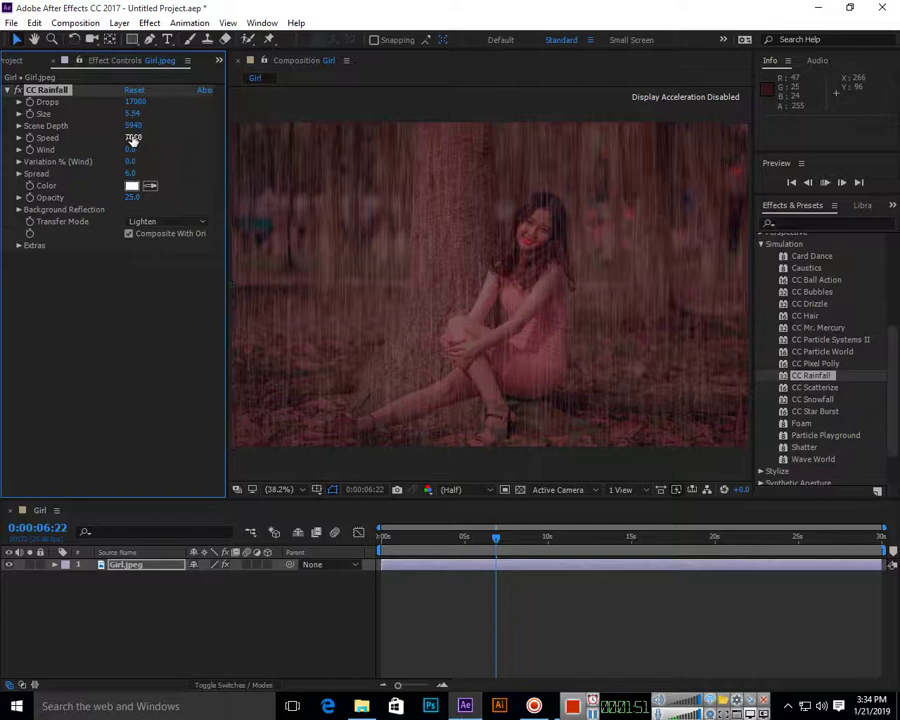
{"action": "key", "text": "space"}
{"action": "left_click", "coordinate": [229, 249]}
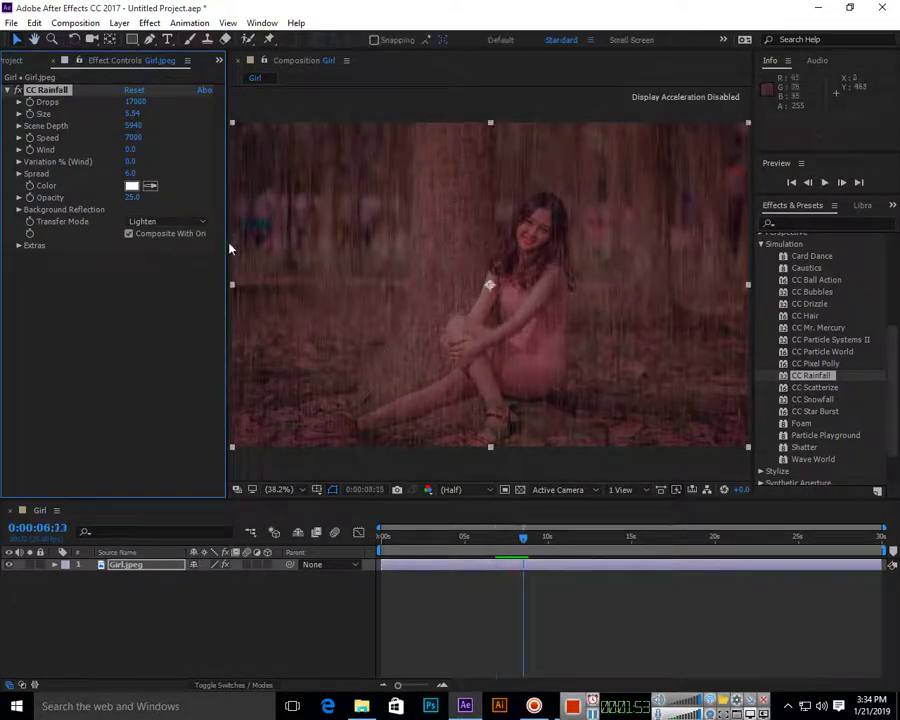
{"action": "left_click", "coordinate": [135, 102]}
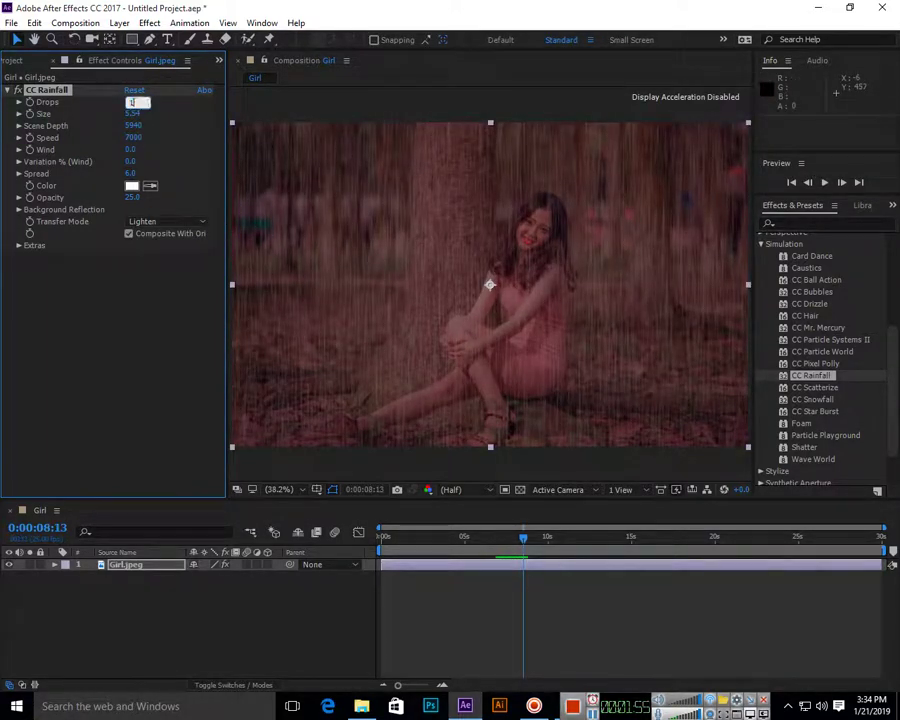
{"action": "type", "text": "10000"}
{"action": "key", "text": "Return"}
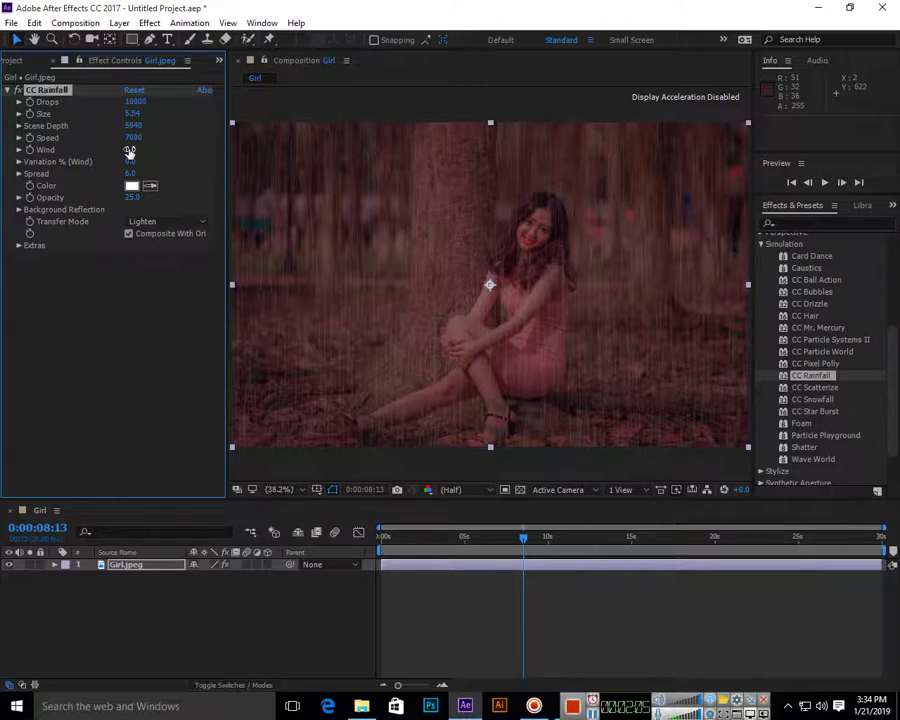
- Scrub Spread to 8.3, set drop Size to 3.00 and wind Variation % to 45, previewing
{"action": "left_click_drag", "start_coordinate": [130, 149], "coordinate": [166, 149]}
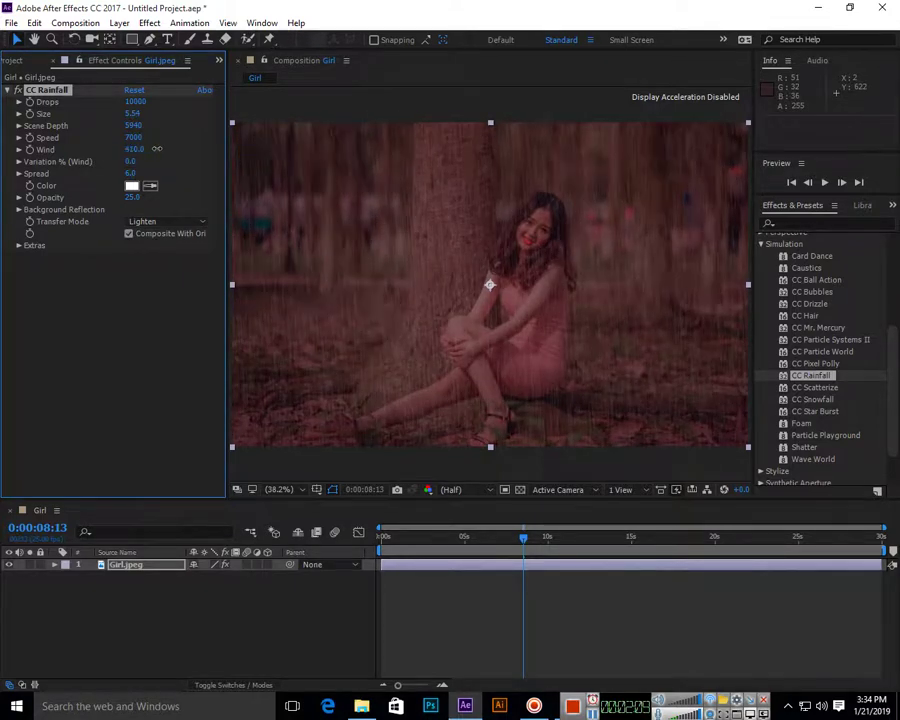
{"action": "key", "text": "space"}
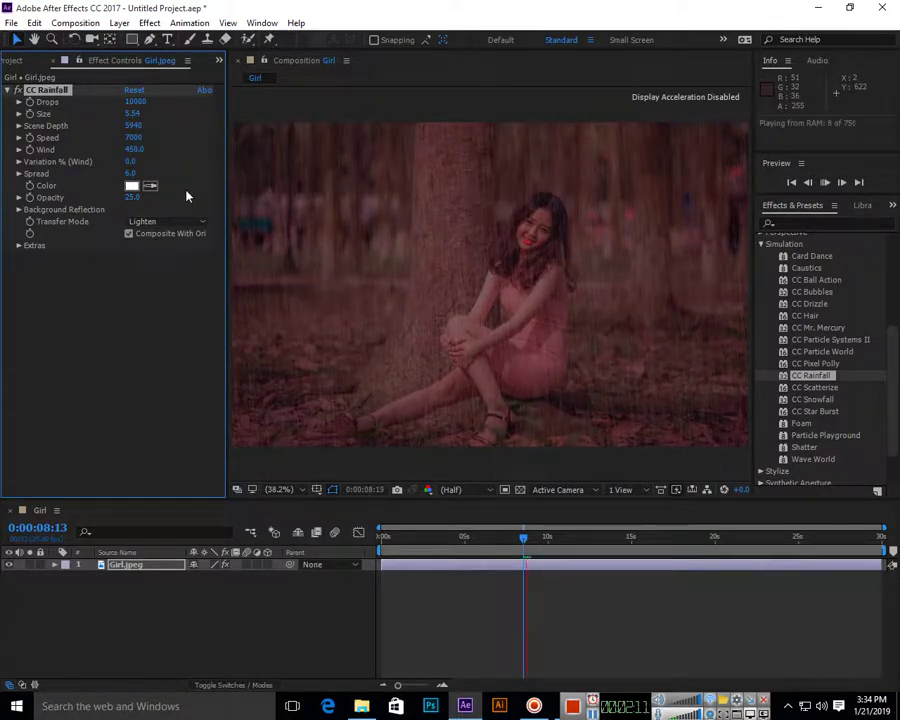
{"action": "key", "text": "space"}
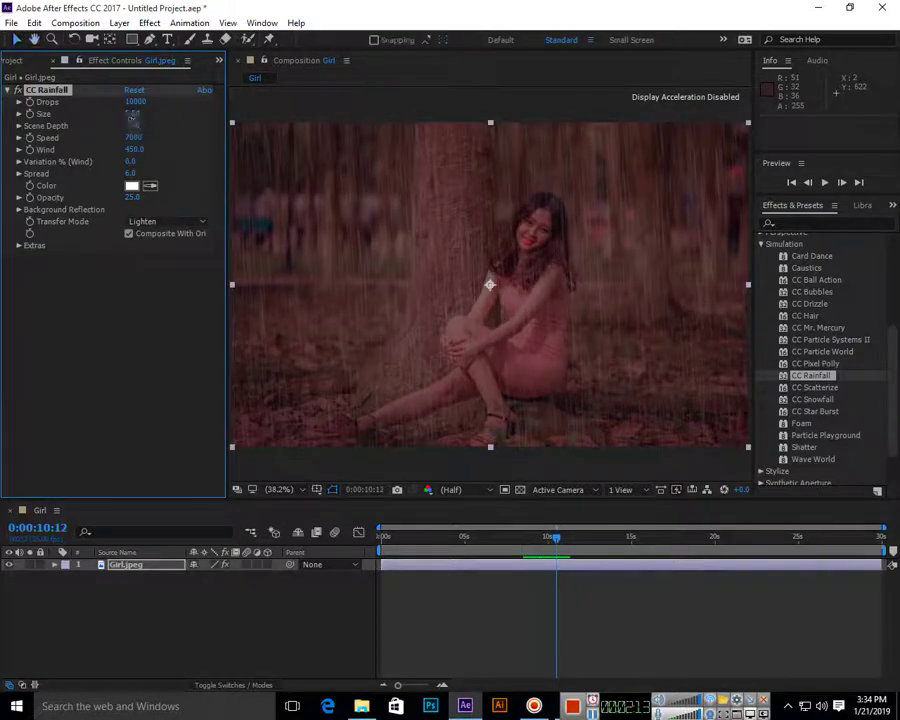
{"action": "left_click", "coordinate": [136, 114]}
{"action": "key", "text": "Return"}
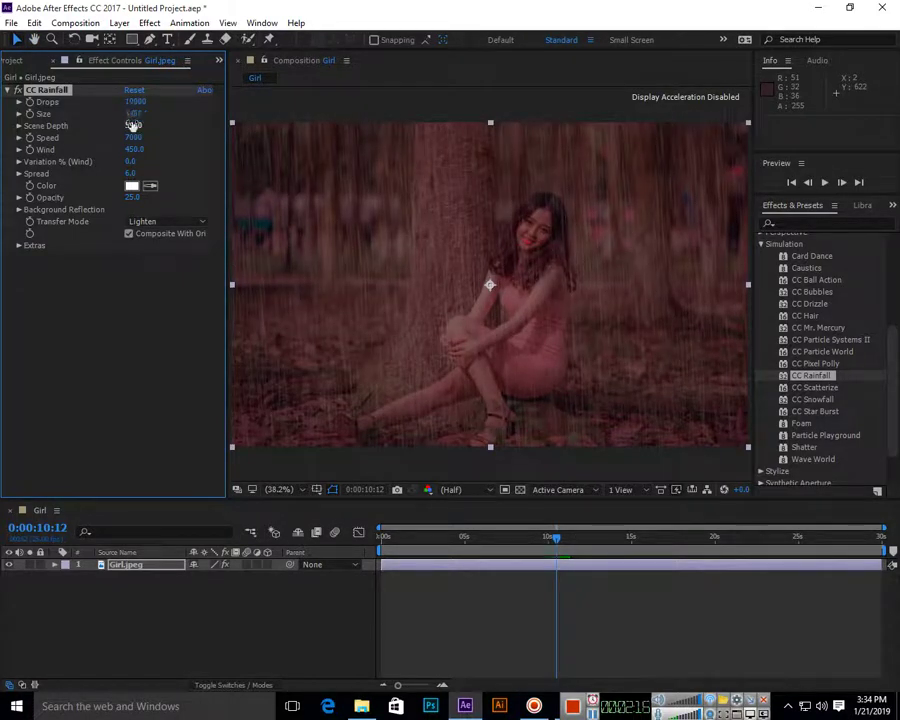
{"action": "key", "text": "space"}
{"action": "key", "text": "space"}
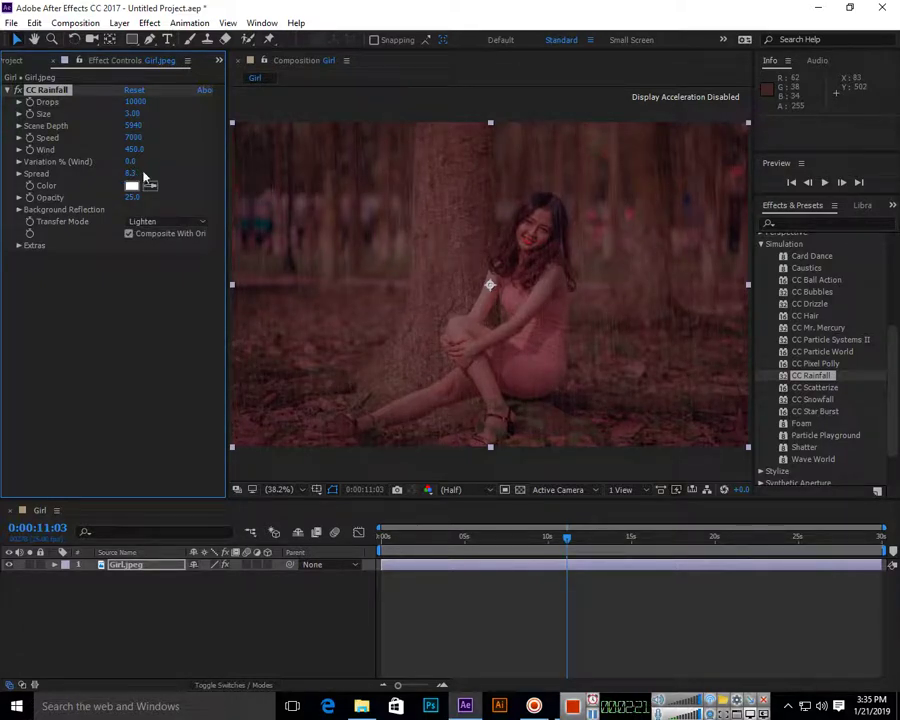
{"action": "left_click_drag", "start_coordinate": [131, 161], "coordinate": [156, 156]}
- Change the rain Color to bright green 43C400 and preview it
{"action": "left_click", "coordinate": [133, 187]}
{"action": "mouse_move", "coordinate": [458, 268]}
{"action": "left_mouse_down"}
{"action": "mouse_move", "coordinate": [464, 251]}
{"action": "mouse_move", "coordinate": [430, 277]}
{"action": "mouse_move", "coordinate": [379, 369]}
{"action": "mouse_move", "coordinate": [325, 283]}
{"action": "left_mouse_up"}
{"action": "left_click_drag", "start_coordinate": [482, 375], "coordinate": [478, 396]}
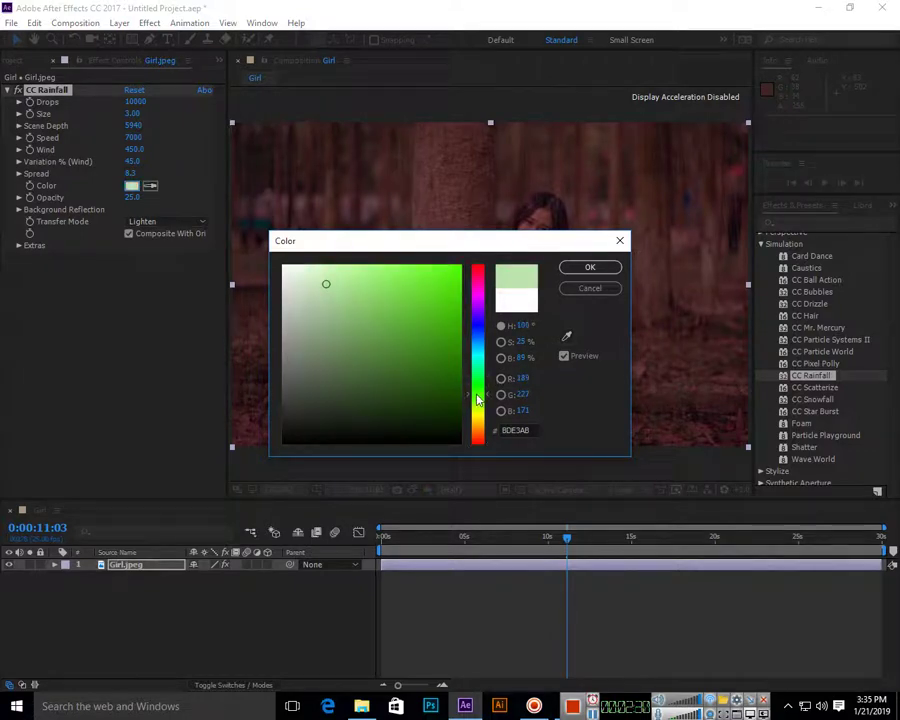
{"action": "left_click", "coordinate": [411, 289]}
{"action": "mouse_move", "coordinate": [411, 289]}
{"action": "left_mouse_down"}
{"action": "mouse_move", "coordinate": [427, 275]}
{"action": "mouse_move", "coordinate": [461, 297]}
{"action": "left_mouse_up"}
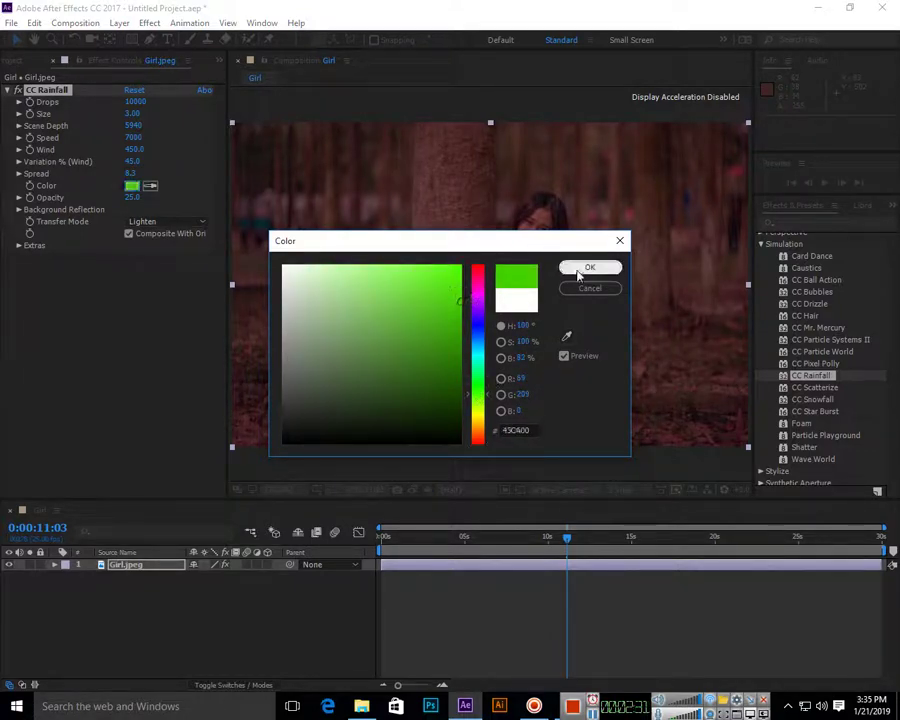
{"action": "left_click", "coordinate": [590, 267]}
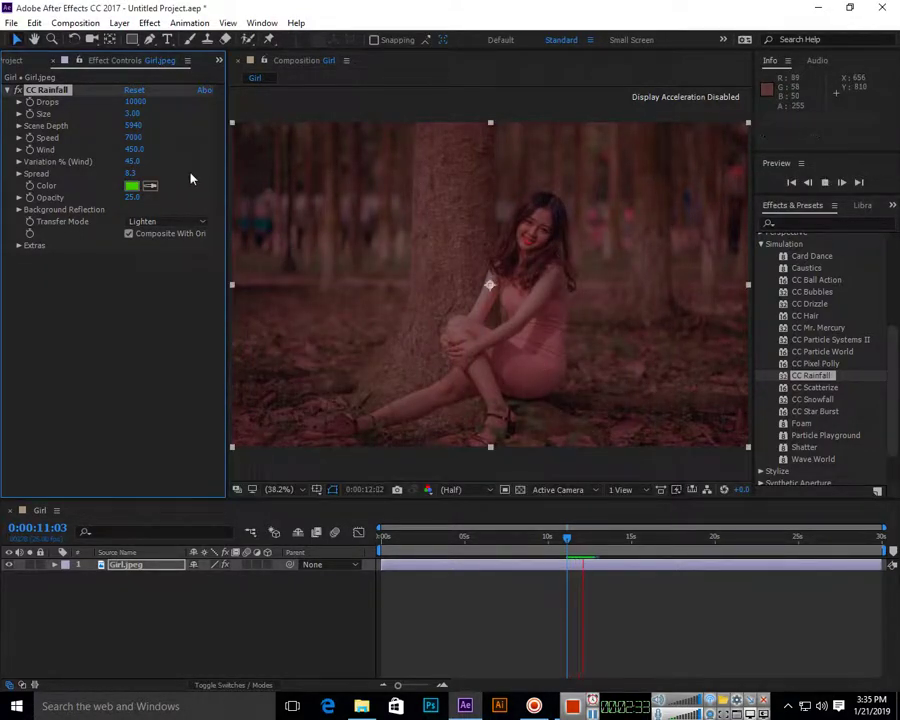
{"action": "key", "text": "space"}
- Try larger drop sizes, then return the rain drop Size to 3.00
{"action": "left_click_drag", "start_coordinate": [129, 116], "coordinate": [206, 94]}
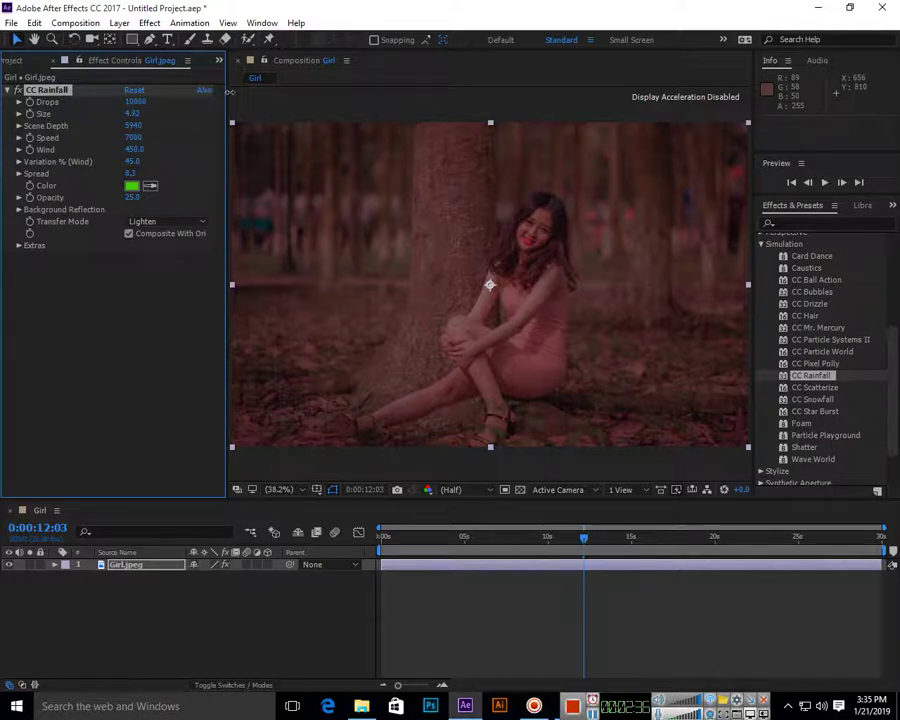
{"action": "left_click_drag", "start_coordinate": [337, 98], "coordinate": [419, 103]}
{"action": "key", "text": "space"}
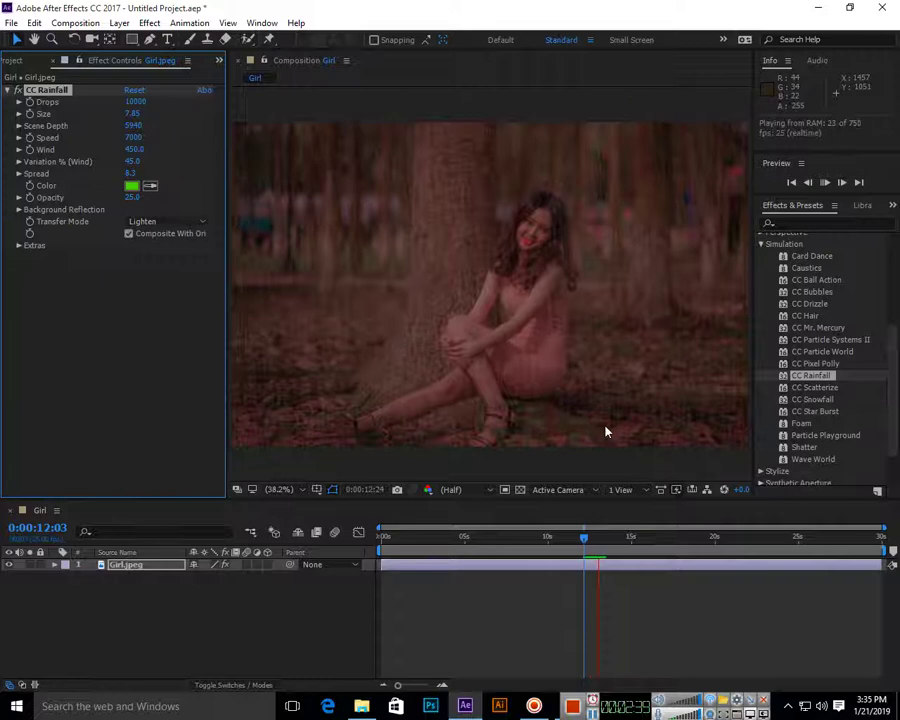
{"action": "key", "text": "space"}
{"action": "left_click", "coordinate": [135, 114]}
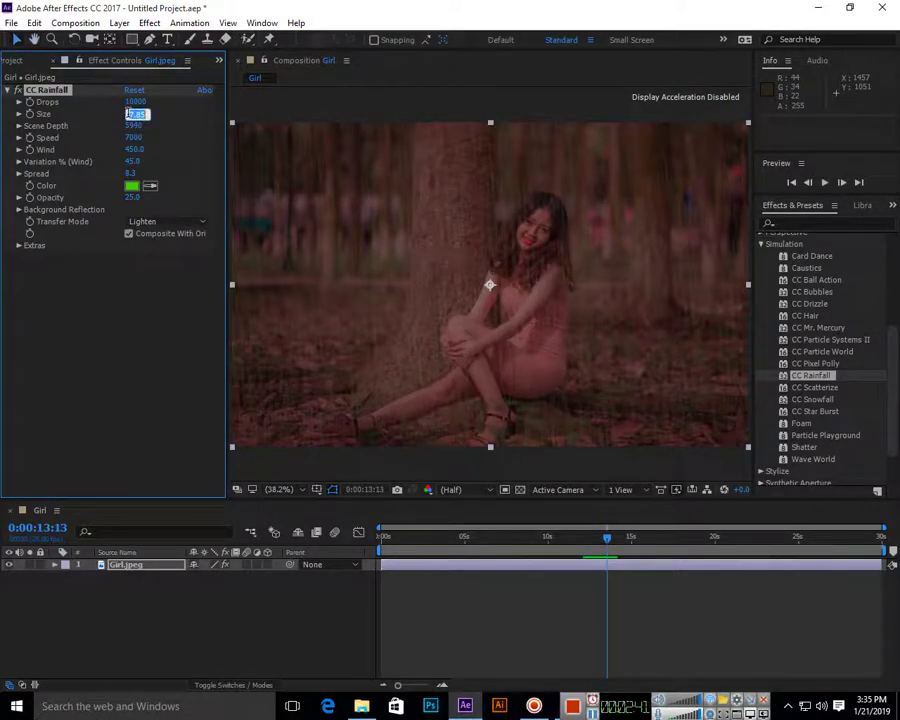
{"action": "type", "text": "8"}
{"action": "key", "text": "Return"}
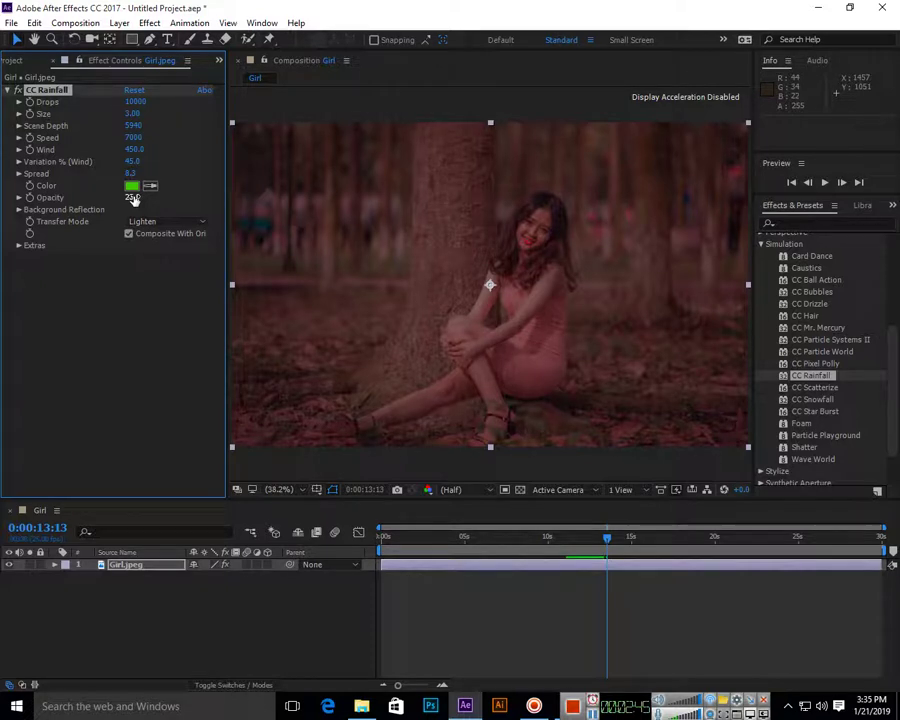
- Scrub the rain Opacity up and reset the rain Color to white FFFFFF
{"action": "left_click_drag", "start_coordinate": [133, 198], "coordinate": [171, 186]}
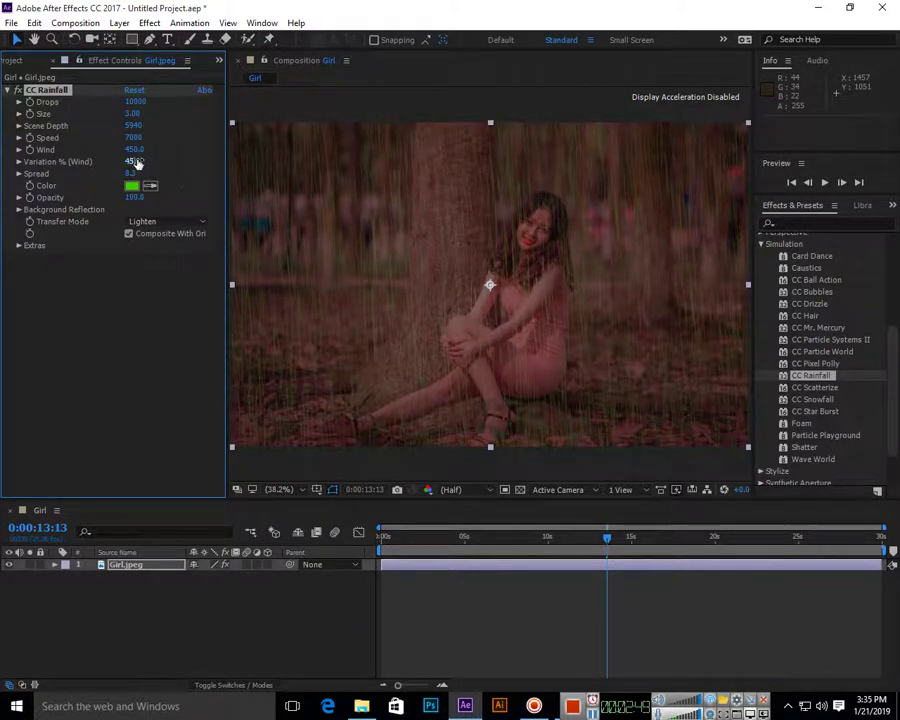
{"action": "left_click", "coordinate": [131, 185]}
{"action": "left_click_drag", "start_coordinate": [321, 283], "coordinate": [283, 266]}
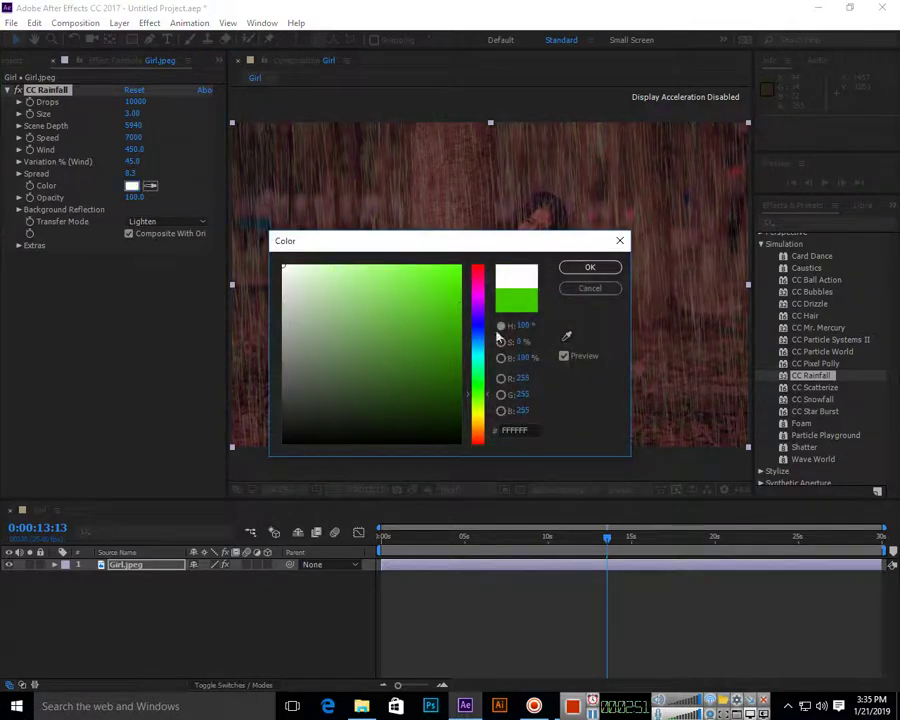
{"action": "left_click", "coordinate": [589, 266]}
{"action": "key", "text": "space"}
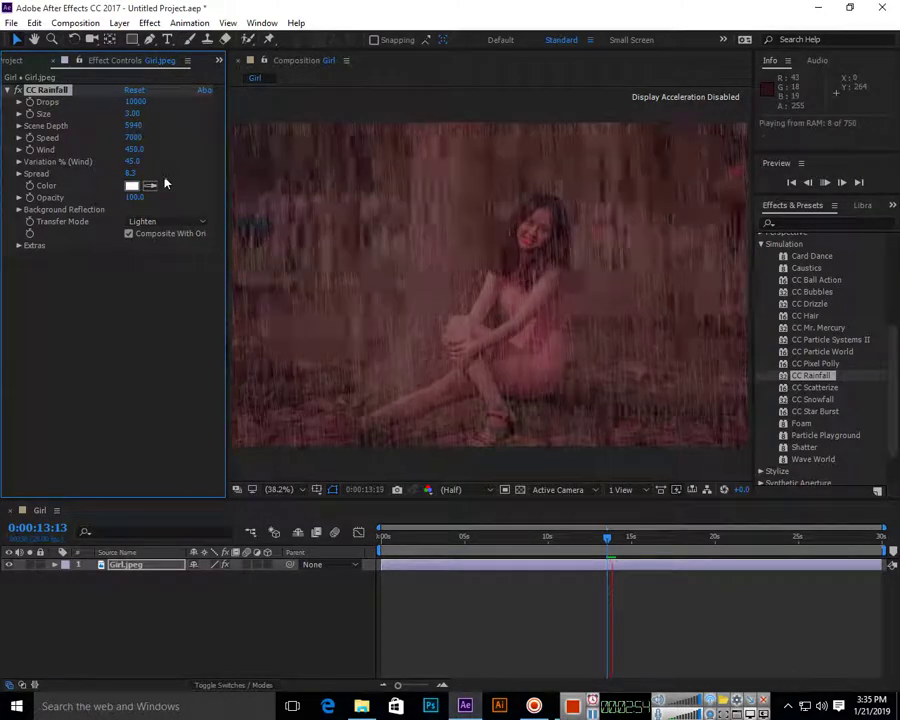
- Set Drops to 5000 and Opacity to 25, then preview the faint rain
{"action": "left_click", "coordinate": [137, 102]}
{"action": "type", "text": "5"}
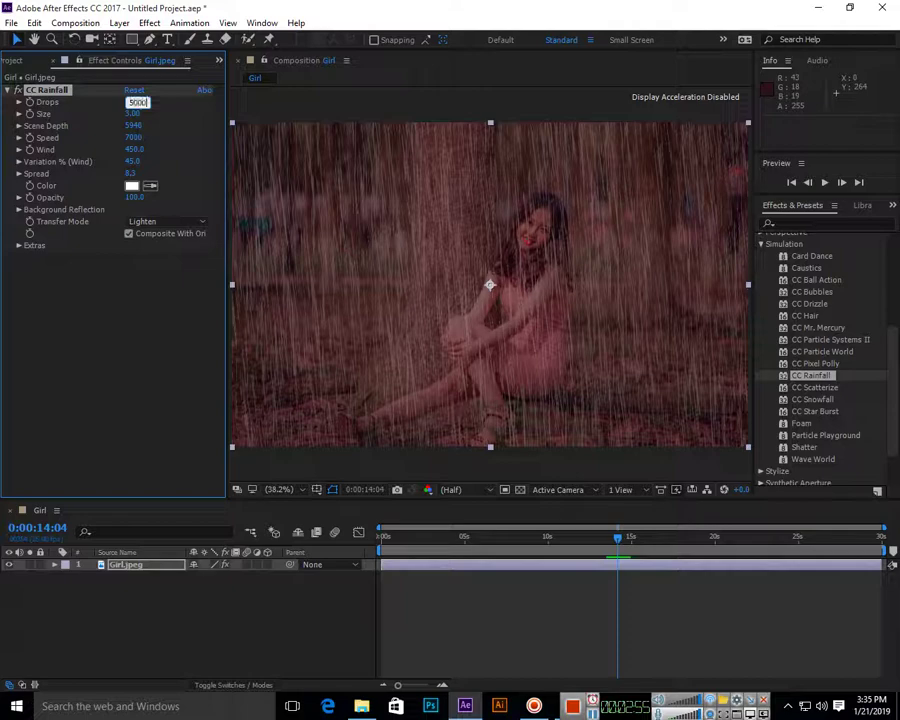
{"action": "type", "text": "000"}
{"action": "key", "text": "Return"}
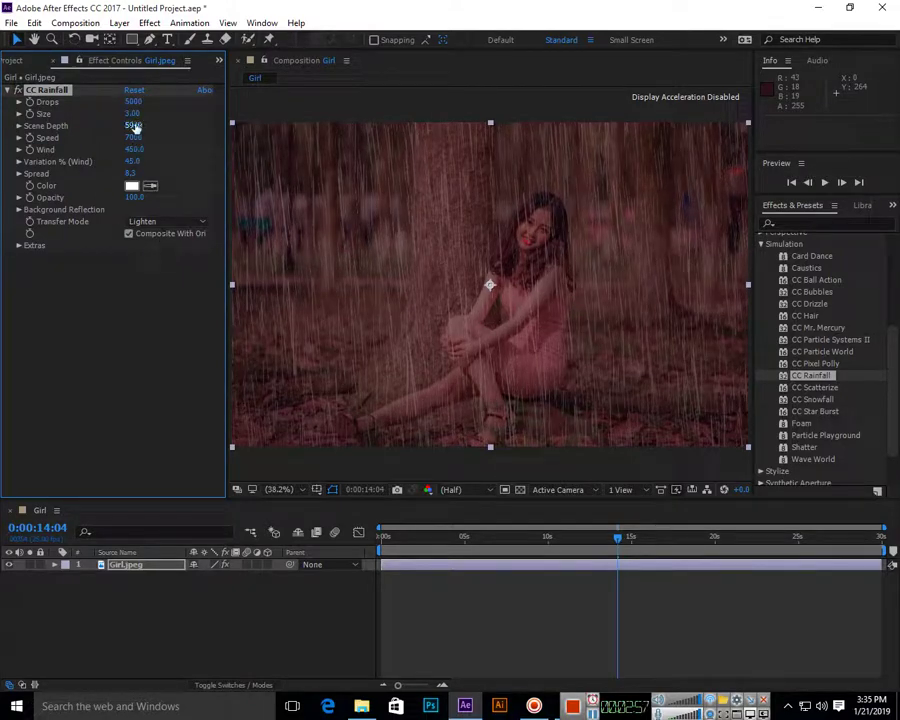
{"action": "left_click", "coordinate": [136, 197]}
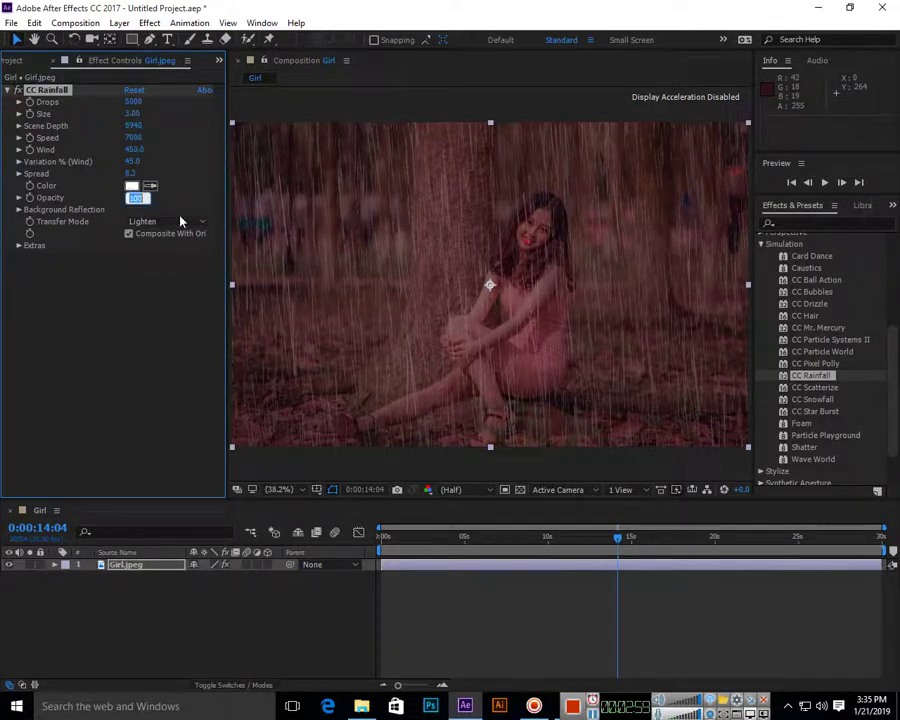
{"action": "type", "text": "25"}
{"action": "key", "text": "Return"}
{"action": "key", "text": "space"}
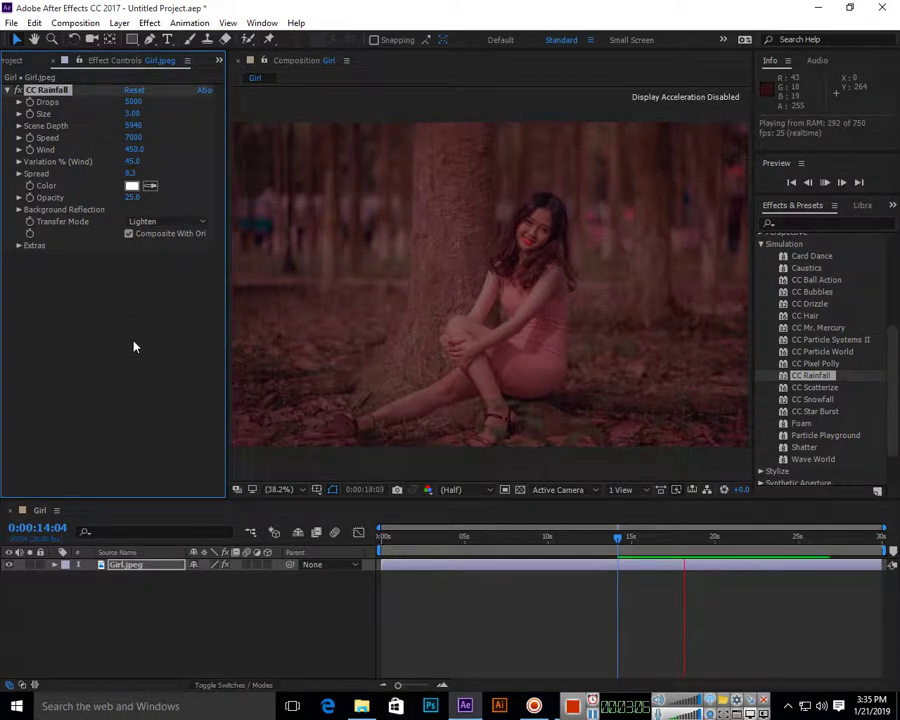
- Stop playback, rewind the current-time indicator to 0:00:00:00 and replay the rain preview
{"action": "key", "text": "space"}
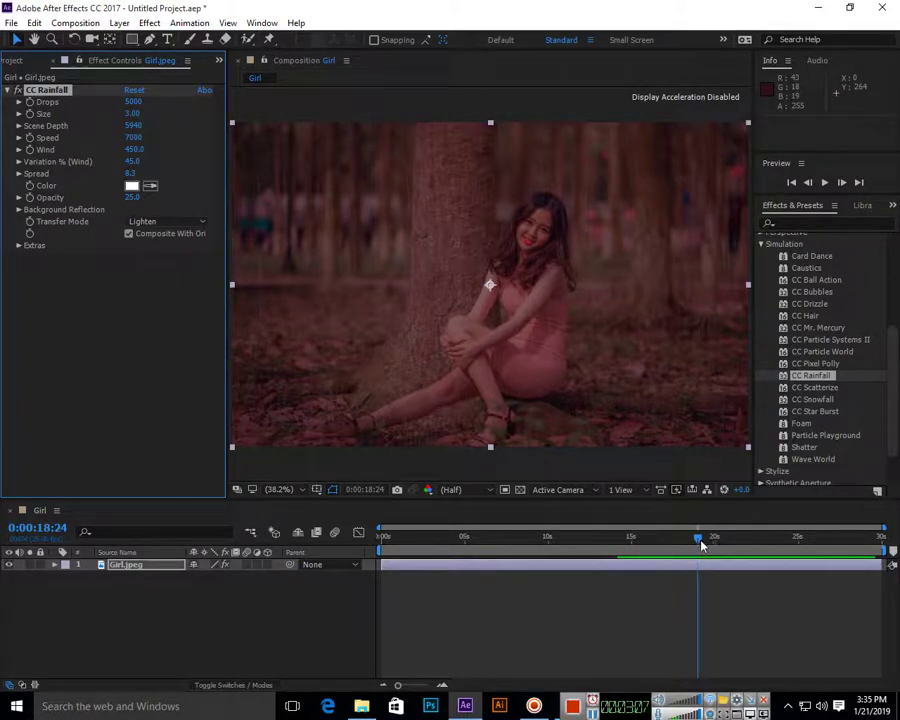
{"action": "left_click_drag", "start_coordinate": [701, 545], "coordinate": [335, 540]}
{"action": "key", "text": "space"}
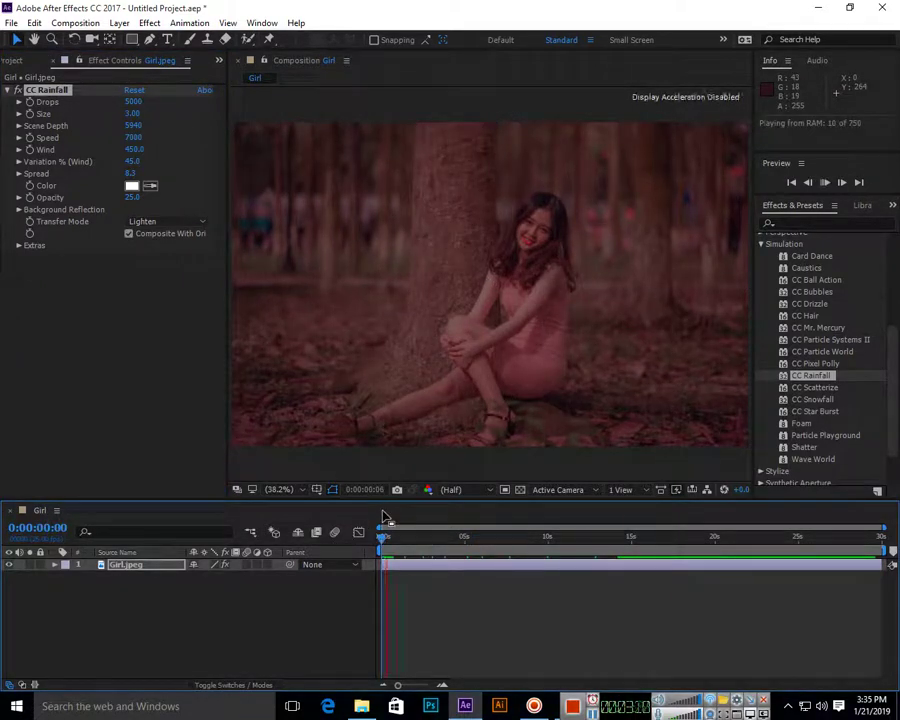